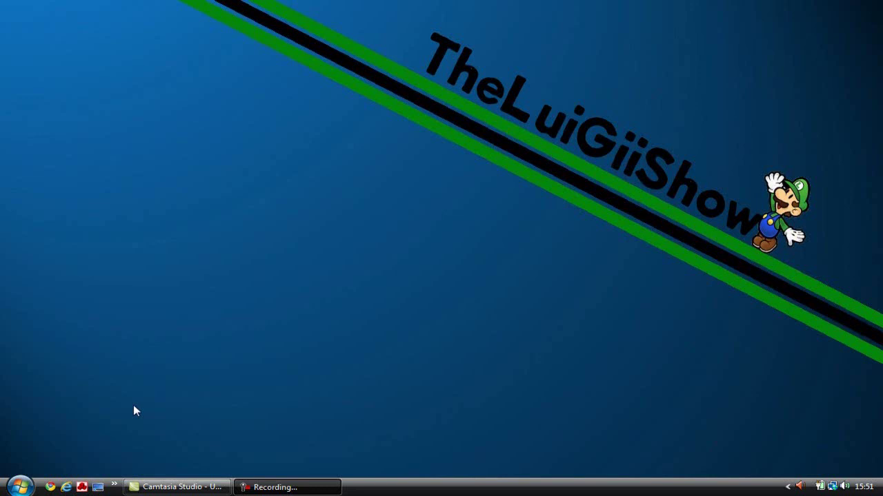
Launch Windows Movie Maker from the Start menu.
left_click(19, 487)
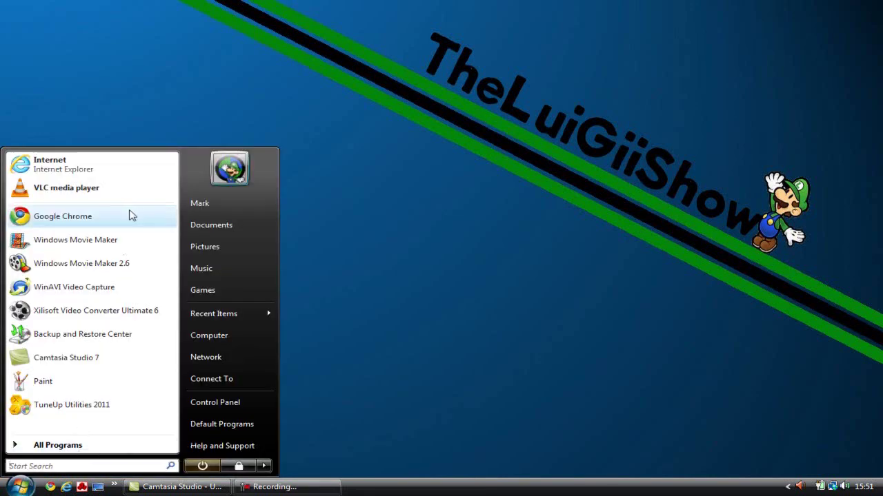
left_click(112, 241)
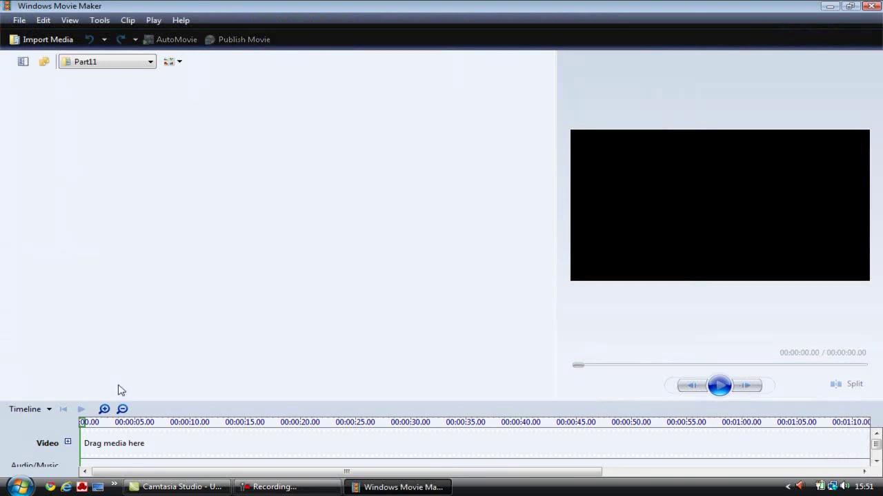
left_click(25, 21)
mouse_move(35, 23)
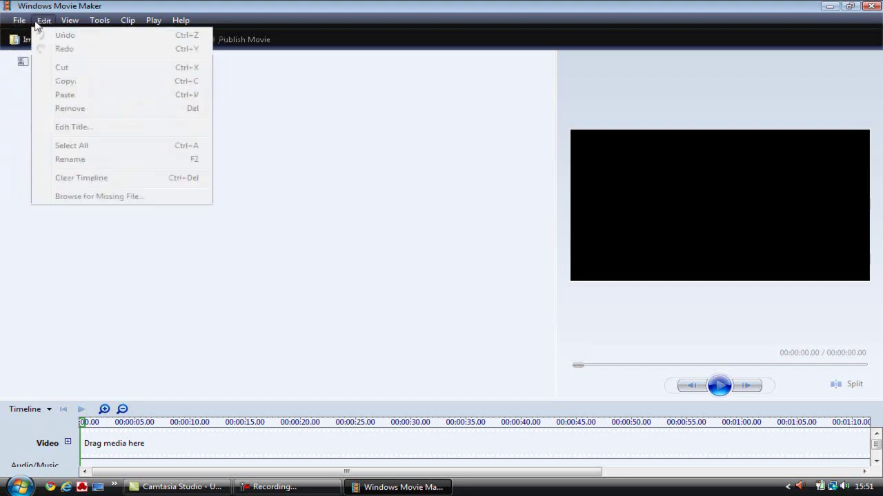
mouse_move(100, 22)
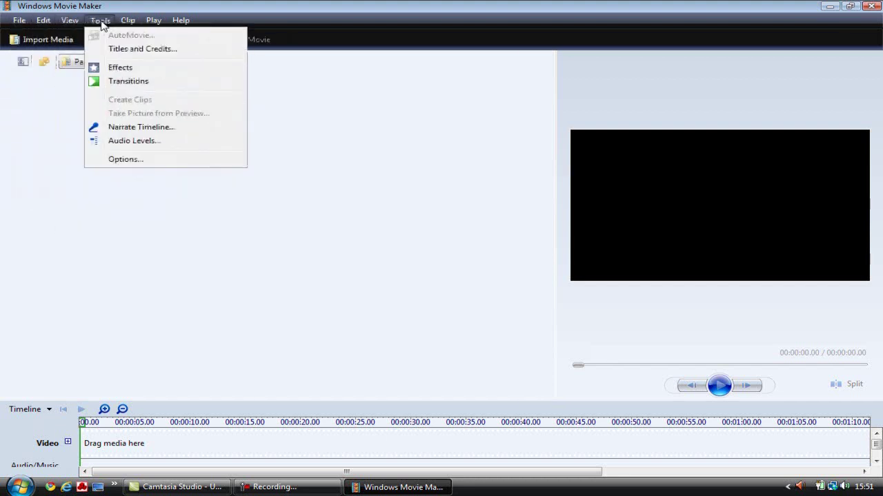
left_click(113, 160)
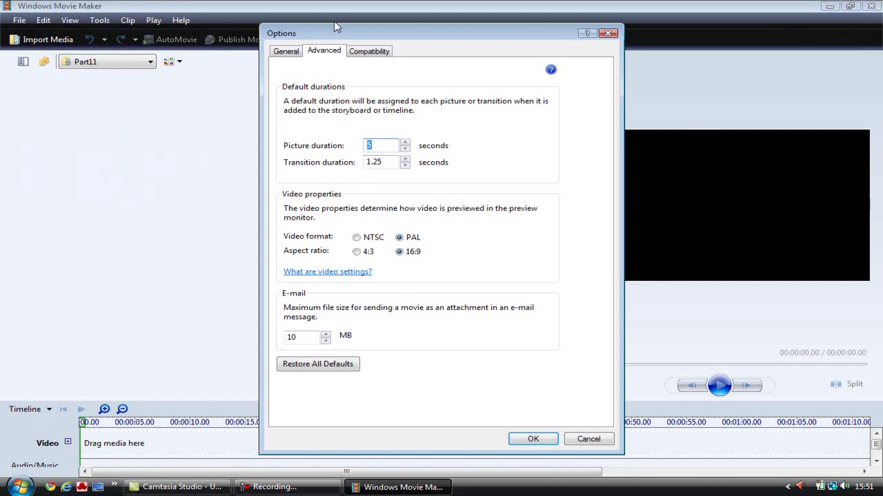
left_click_drag(291, 34, 153, 62)
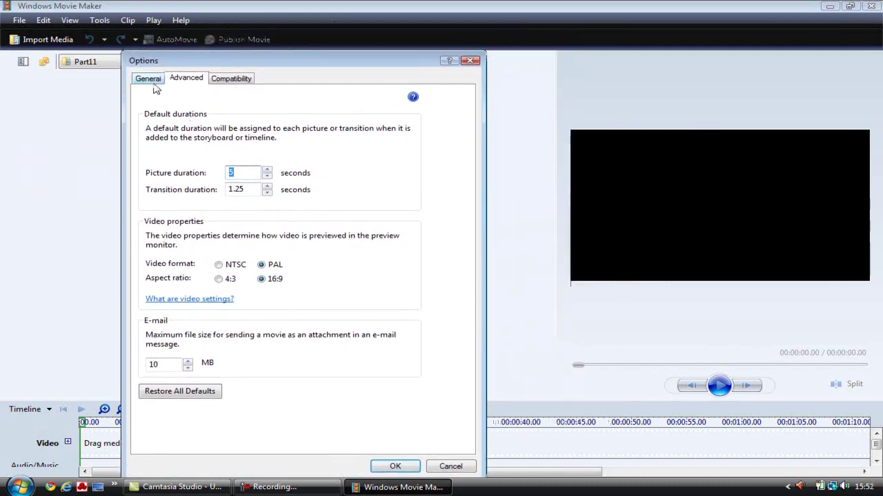
left_click(152, 81)
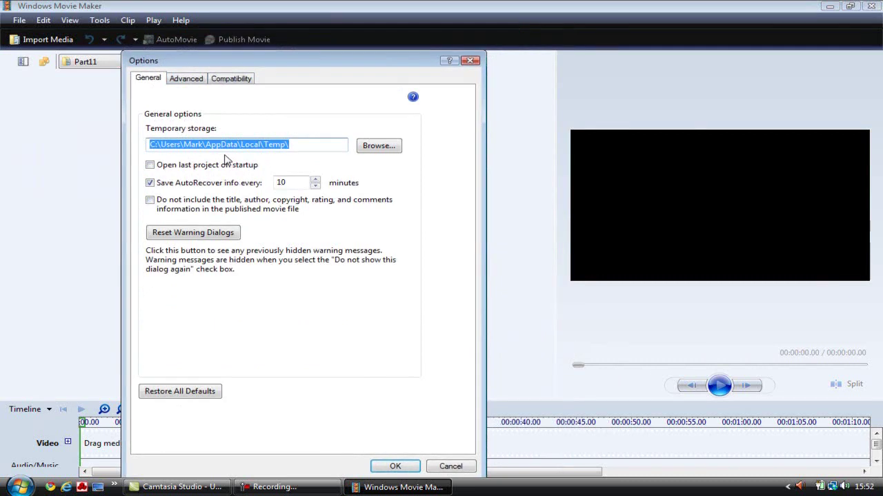
left_click(227, 79)
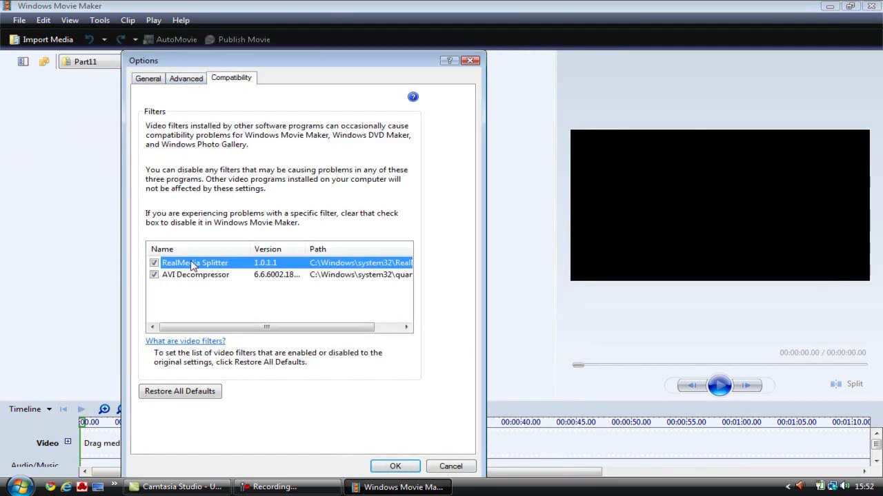
left_click(183, 82)
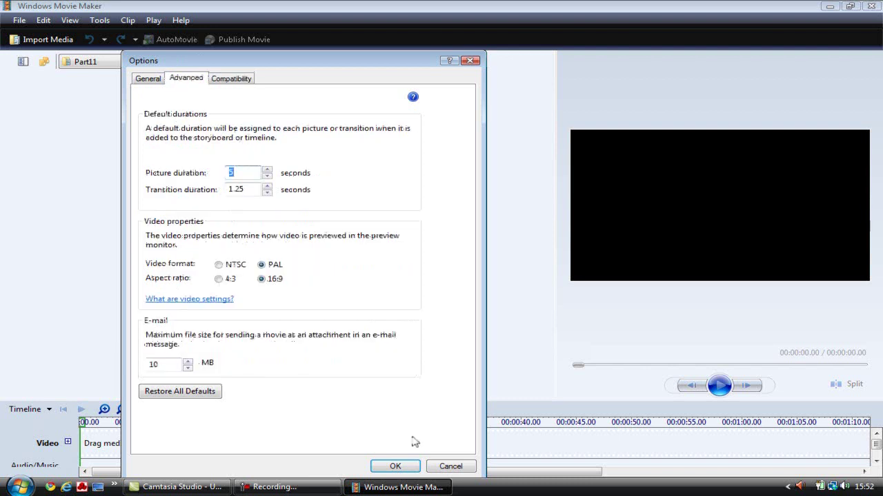
left_click(414, 466)
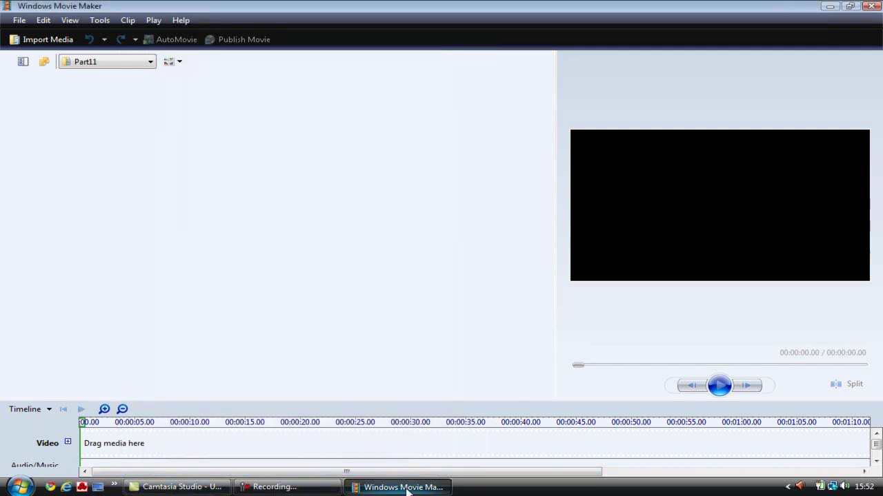
Browse to the Desktop's INTROS folder and drag the Halo3 Intro video into Movie Maker.
left_click(19, 486)
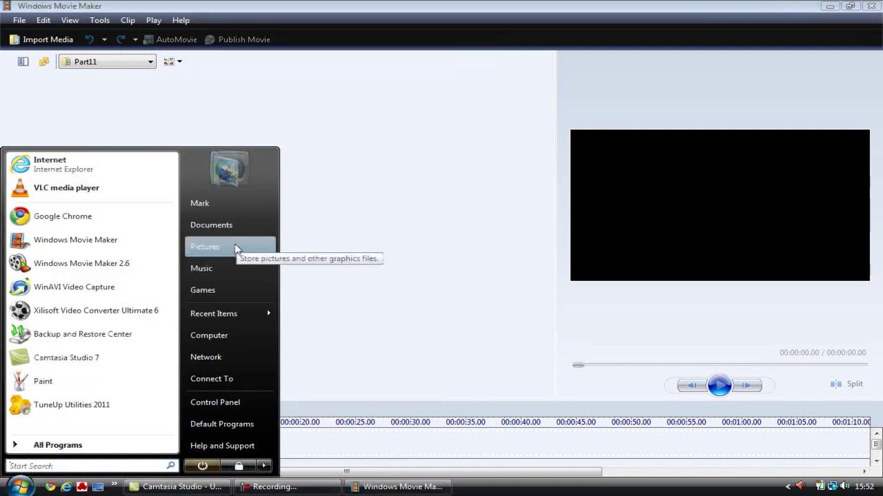
left_click(243, 225)
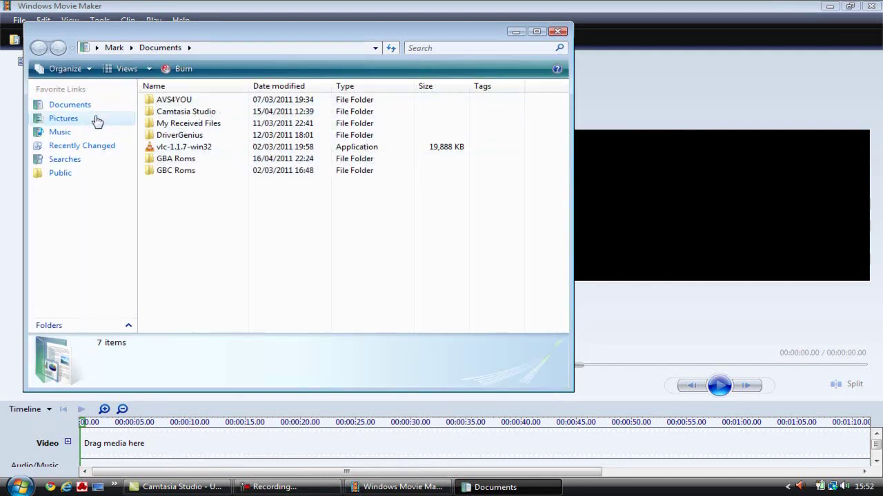
left_click(130, 48)
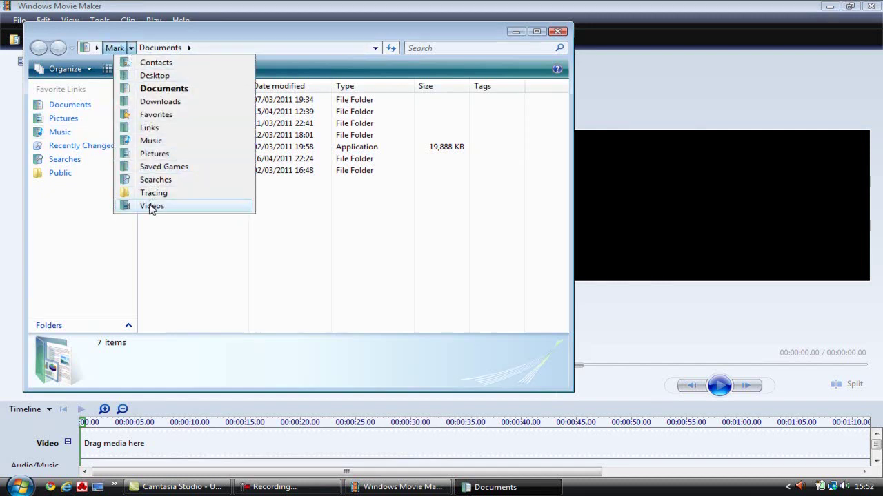
left_click(183, 76)
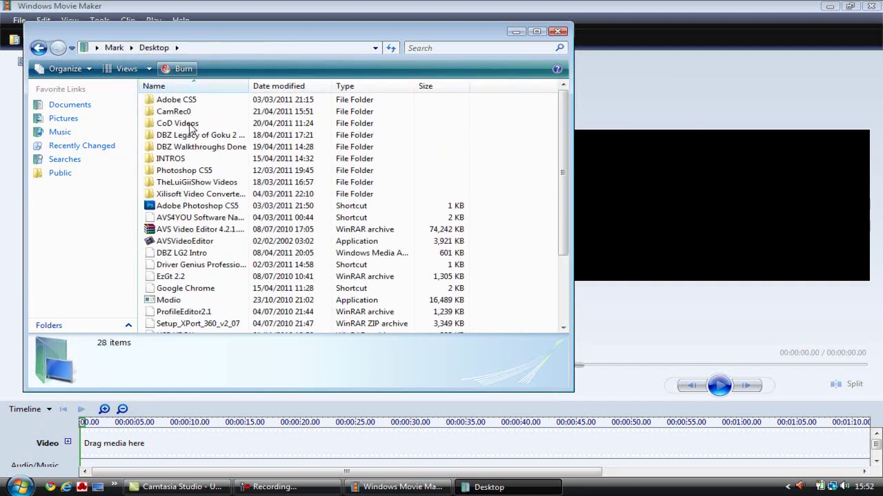
double_click(178, 159)
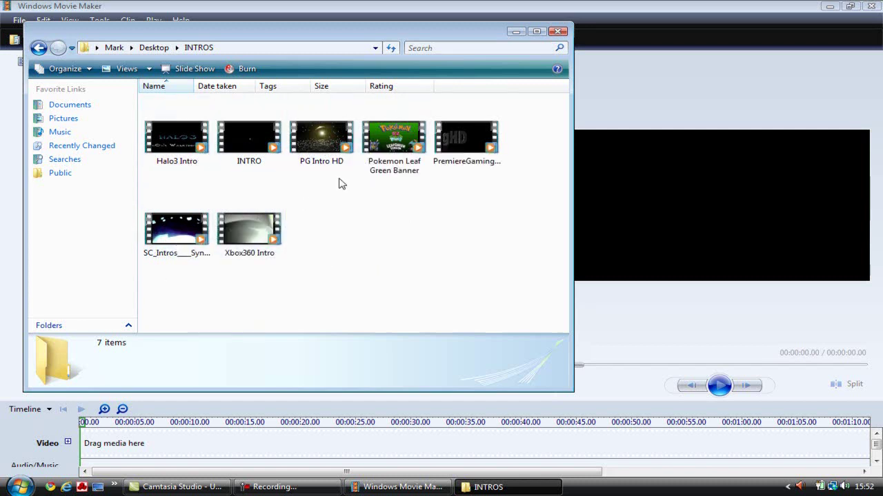
left_click_drag(184, 133, 267, 177)
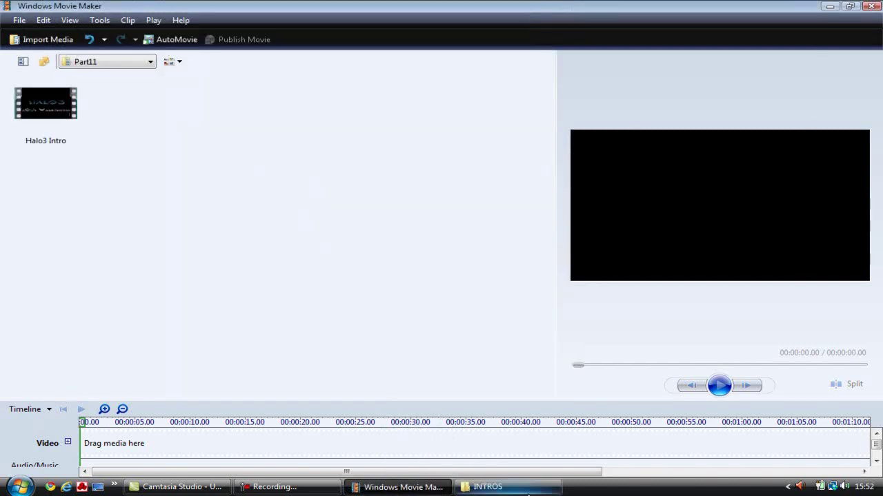
Place Halo3 Intro on the video track, enlarge the preview, and play its first five seconds.
left_click_drag(48, 107, 120, 441)
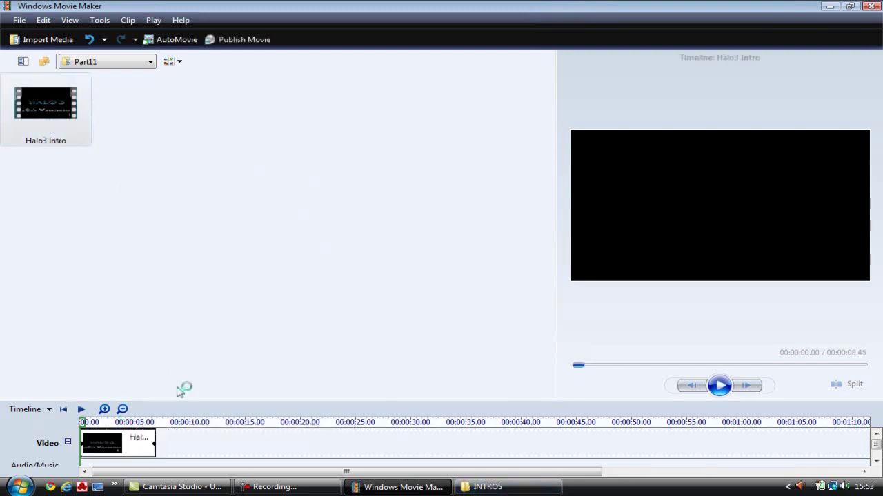
left_click_drag(556, 254, 274, 403)
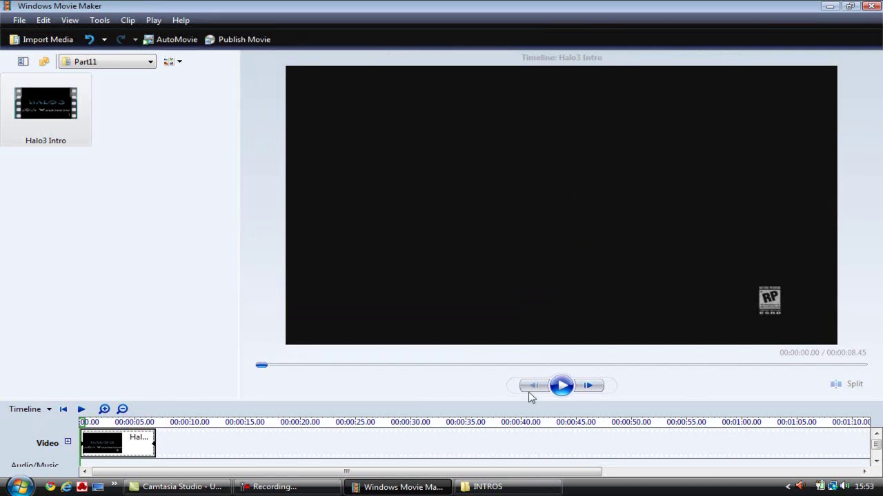
left_click(561, 385)
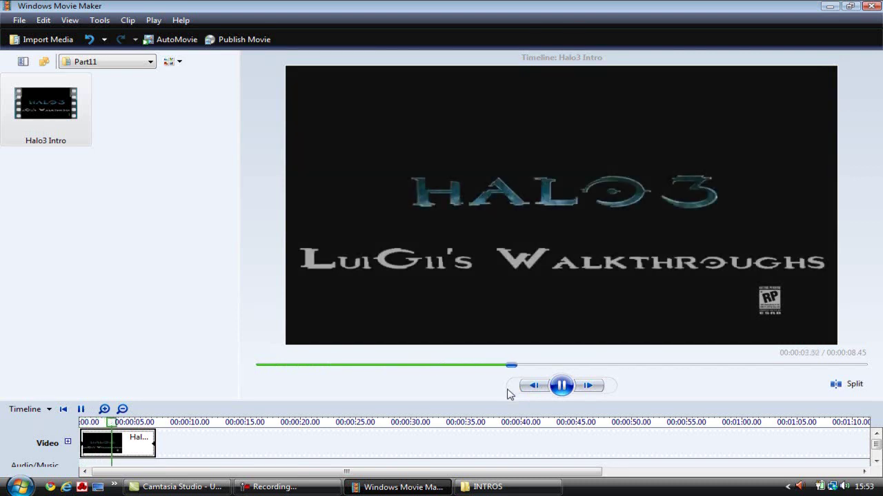
left_click(569, 390)
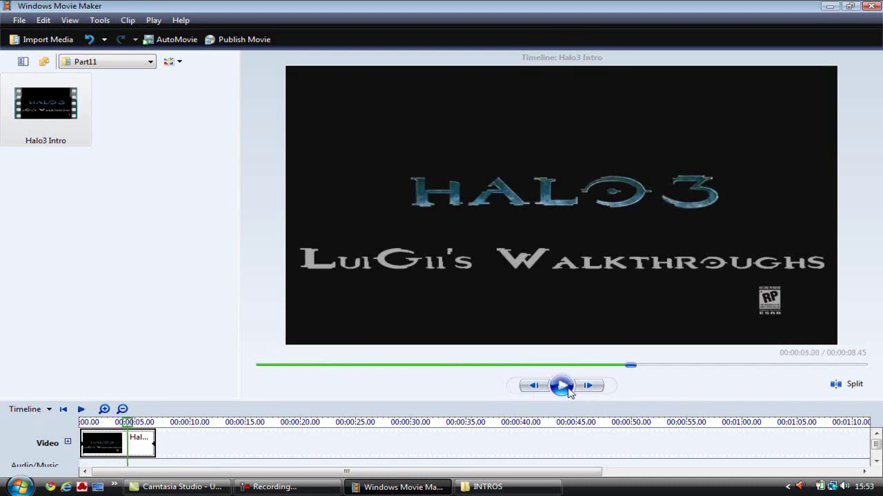
Start publishing the movie to this computer, keeping the file name Movie.
left_click(15, 20)
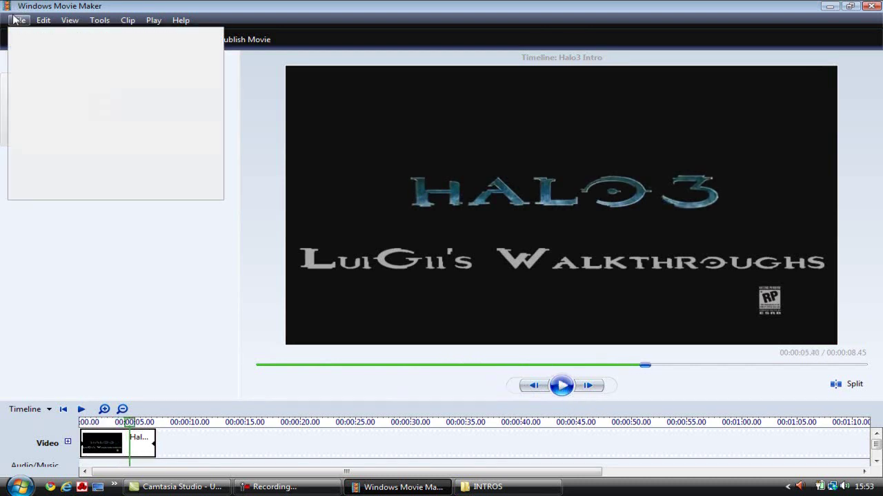
left_click(74, 89)
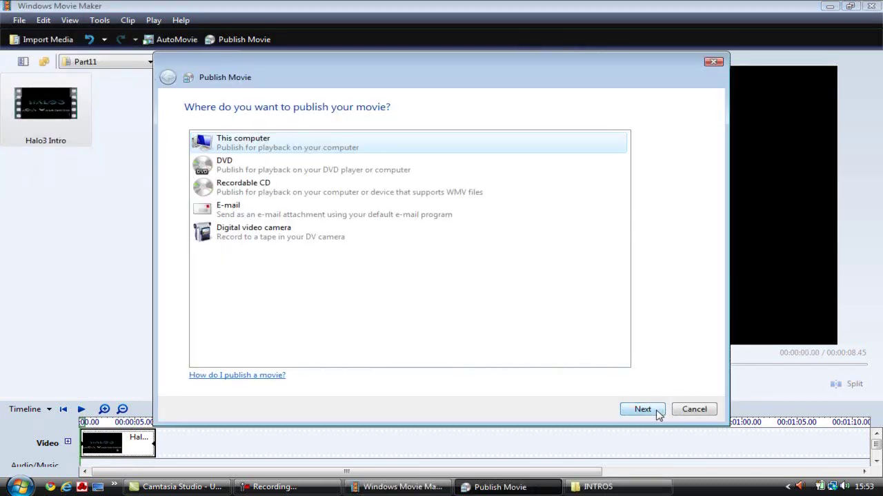
left_click(658, 413)
left_click(659, 412)
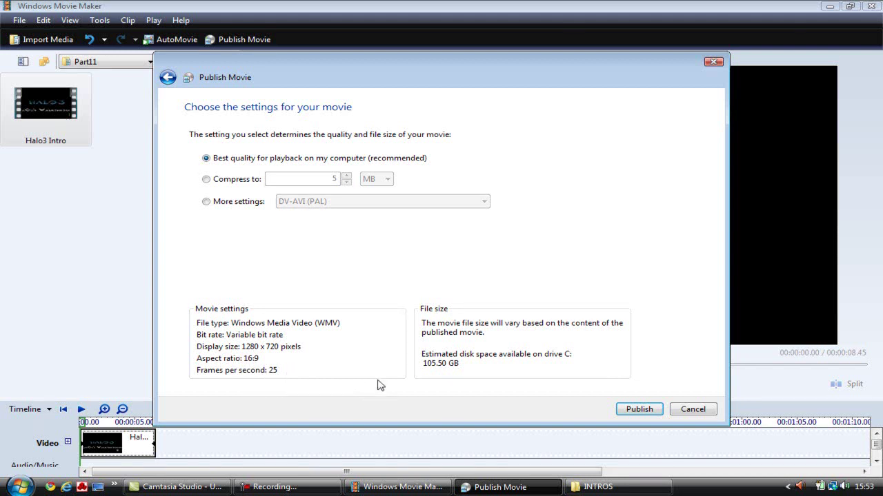
Switch to More settings and pick Windows Media HD 720p (PAL) (5.9 Mbps) as output format.
left_click(244, 182)
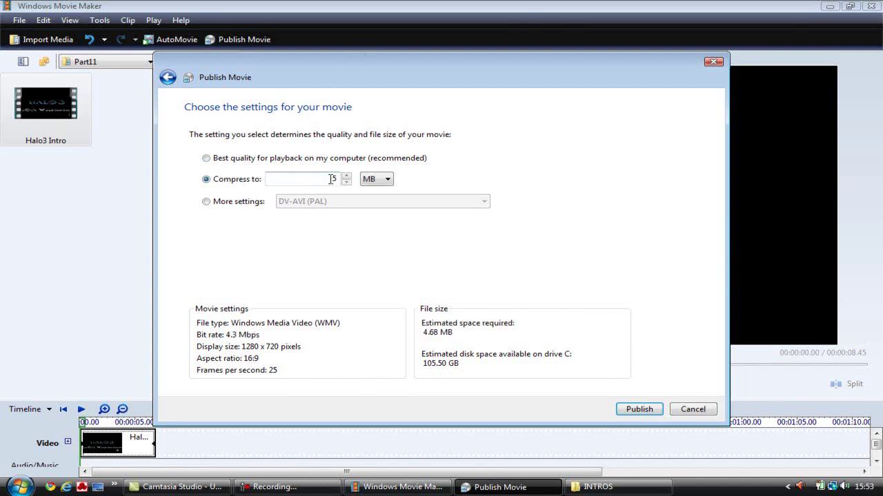
left_click(238, 160)
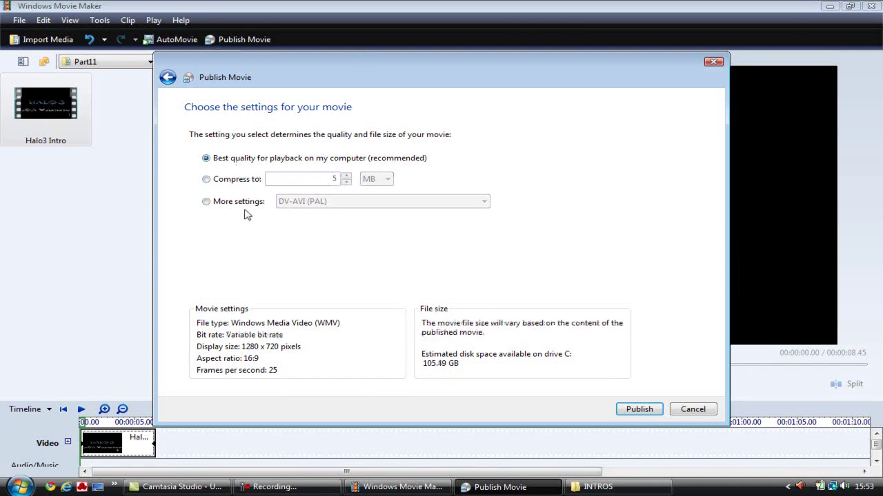
left_click(246, 206)
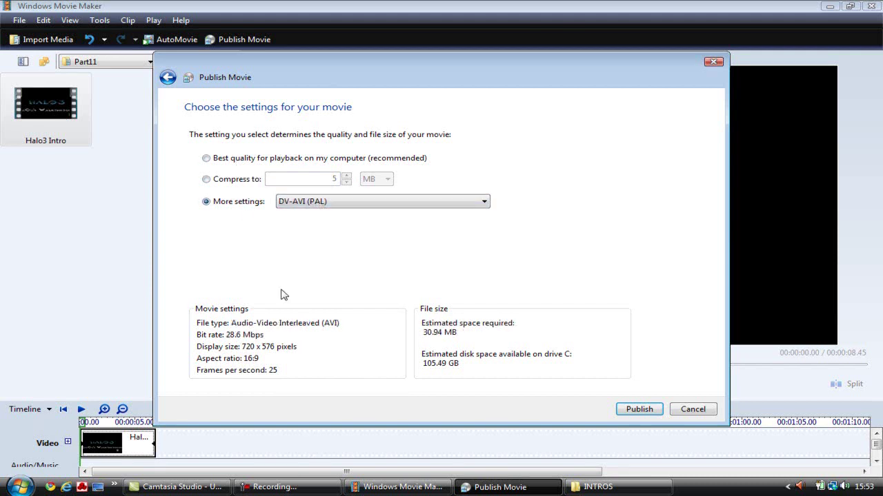
left_click(228, 160)
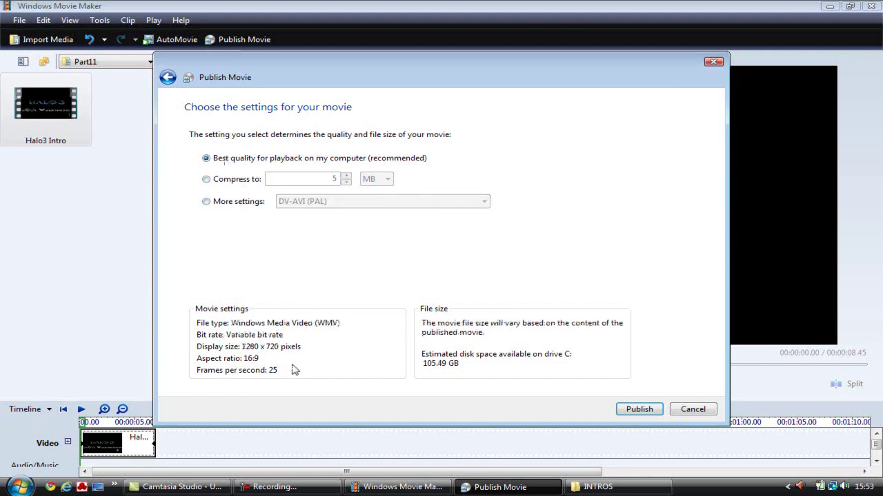
left_click(228, 204)
left_click(312, 207)
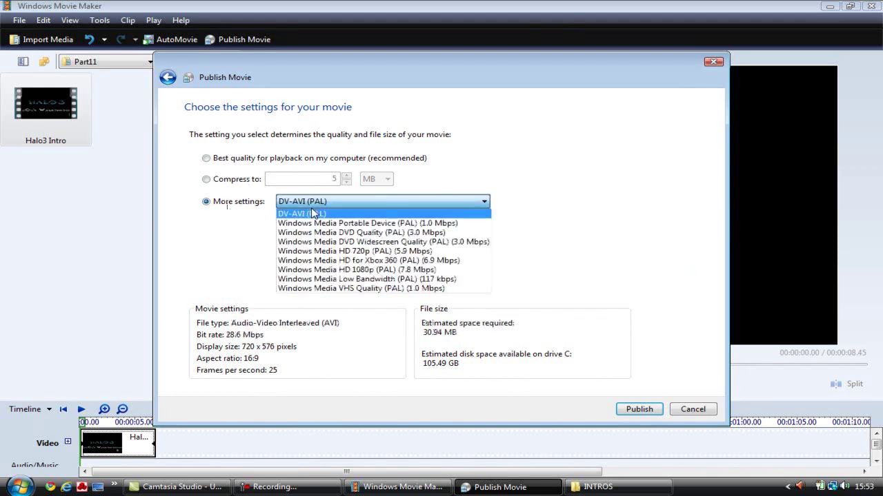
left_click(416, 271)
left_click(435, 202)
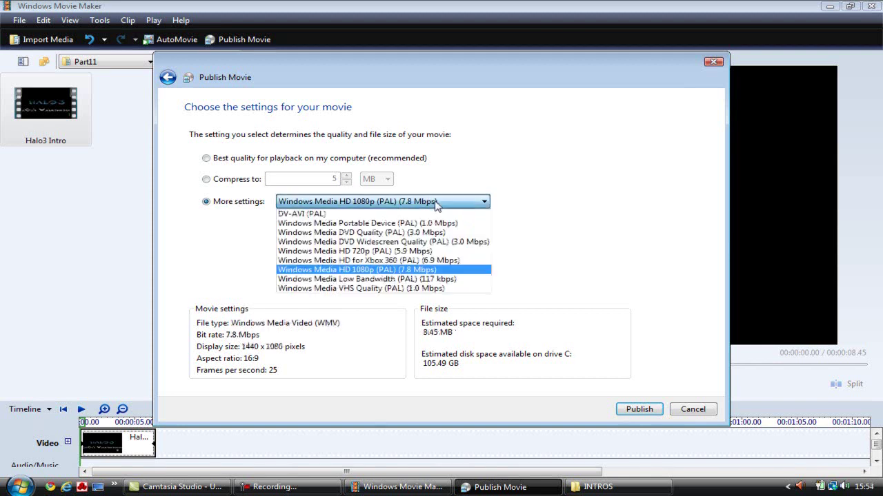
left_click(422, 254)
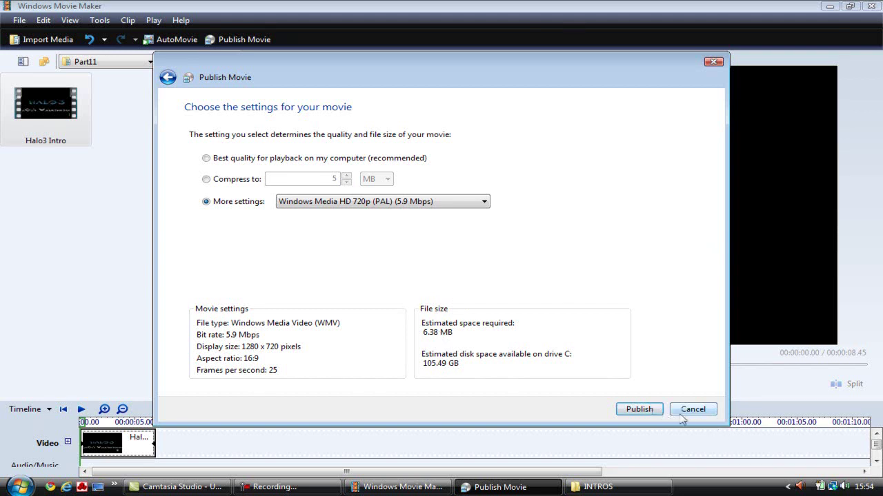
Publish the movie with the 720p PAL settings and let it render to the Desktop.
left_click(640, 409)
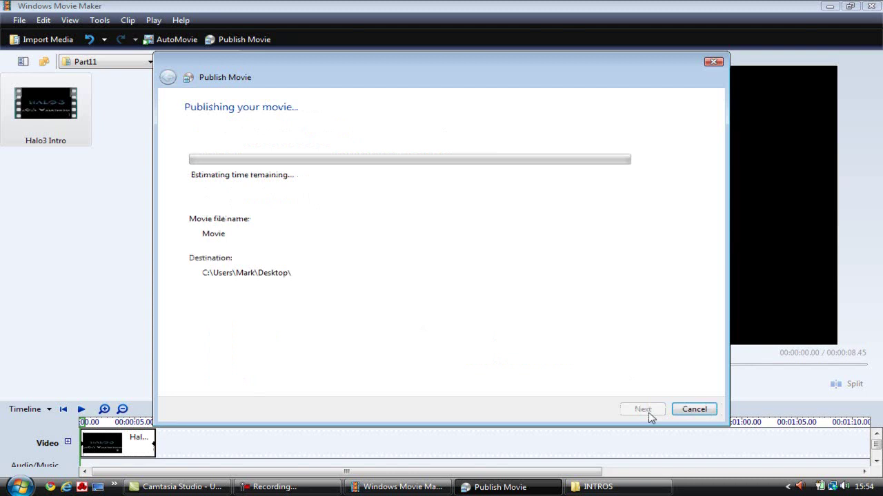